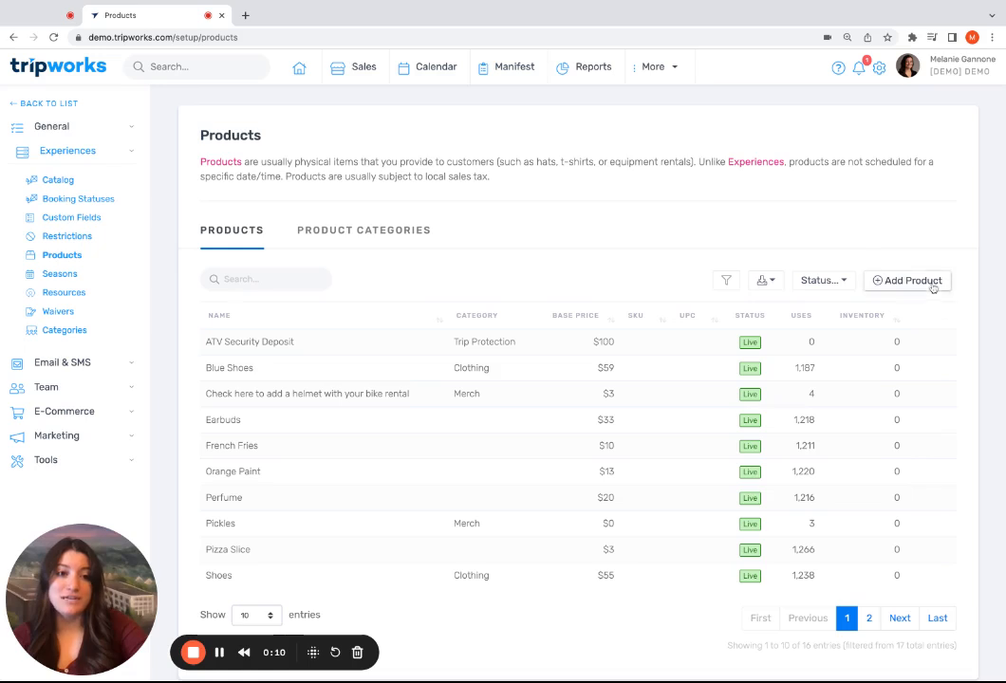
Add a new product and enter "Red T-Shirt" as its internal label
left_click(925, 280)
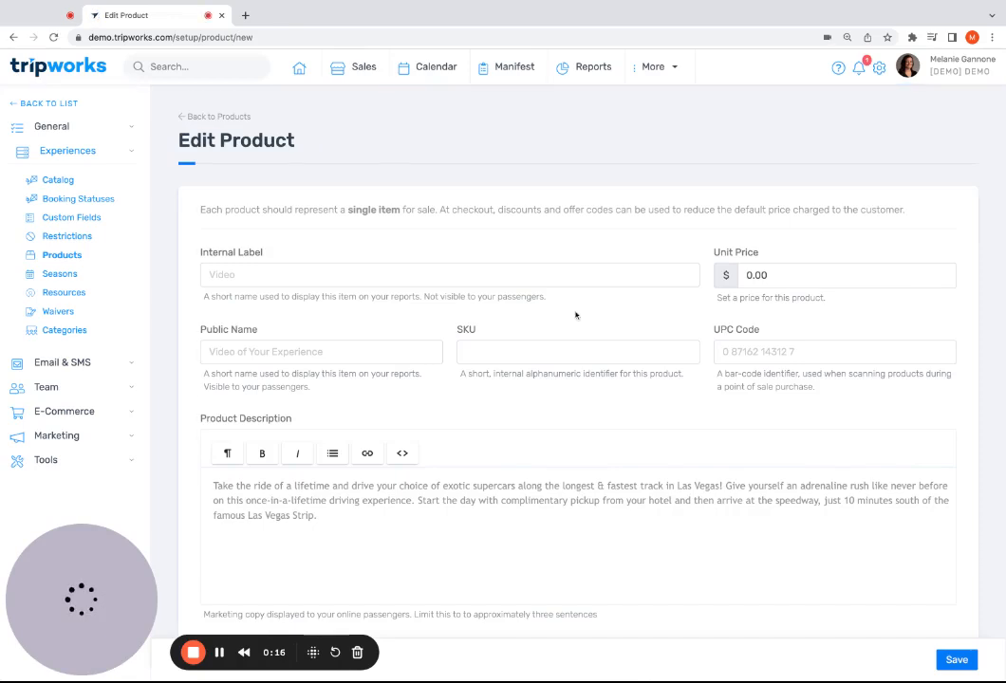
scroll(577, 314, "down", 1)
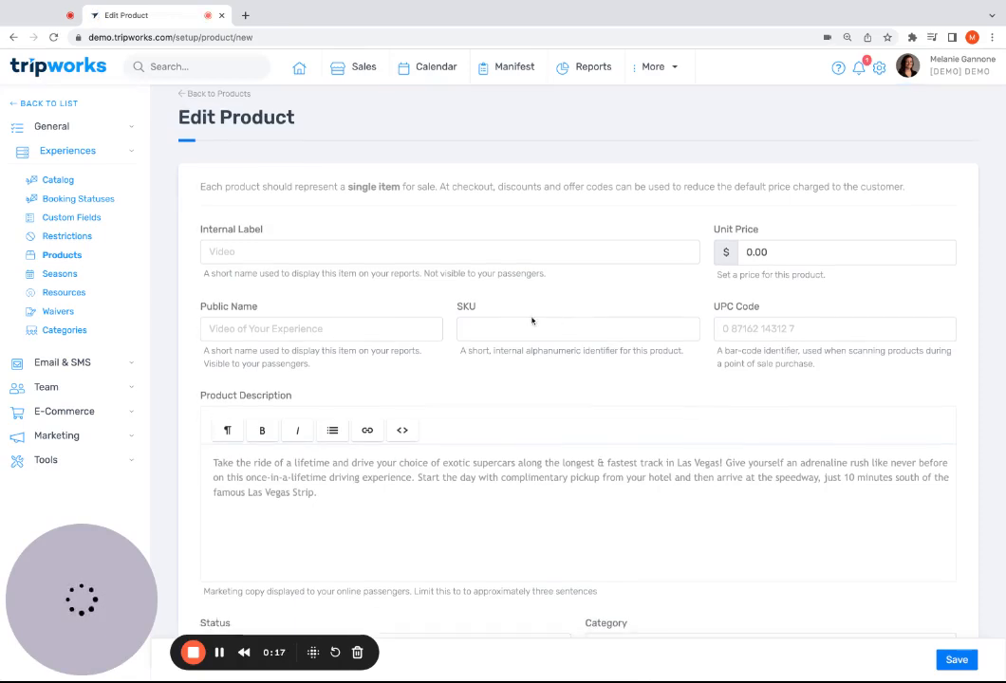
left_click(258, 252)
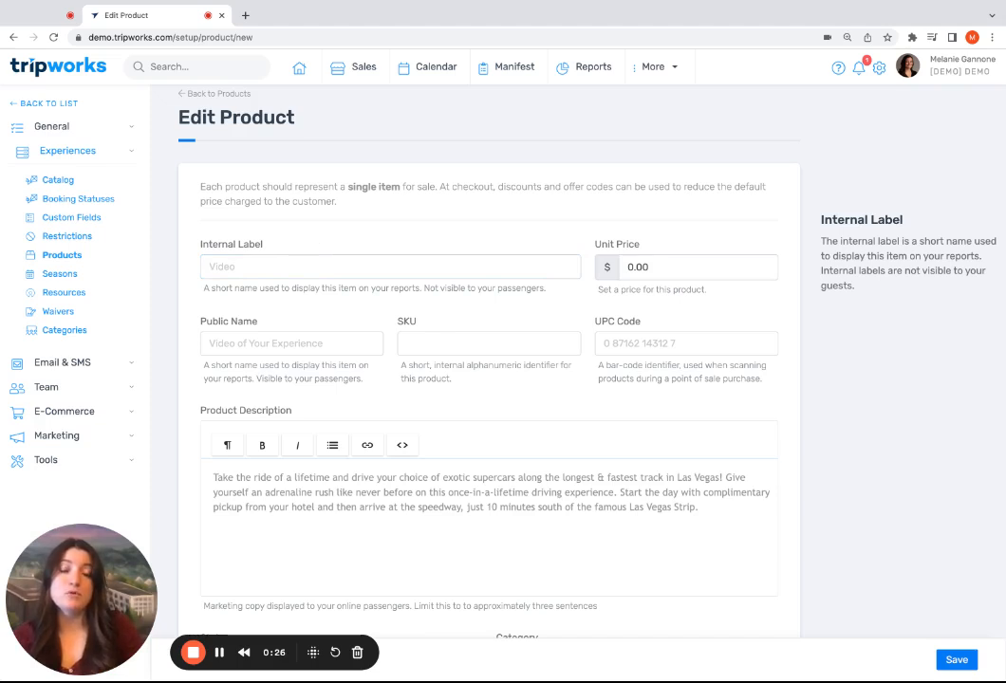
left_click(254, 265)
type("Red")
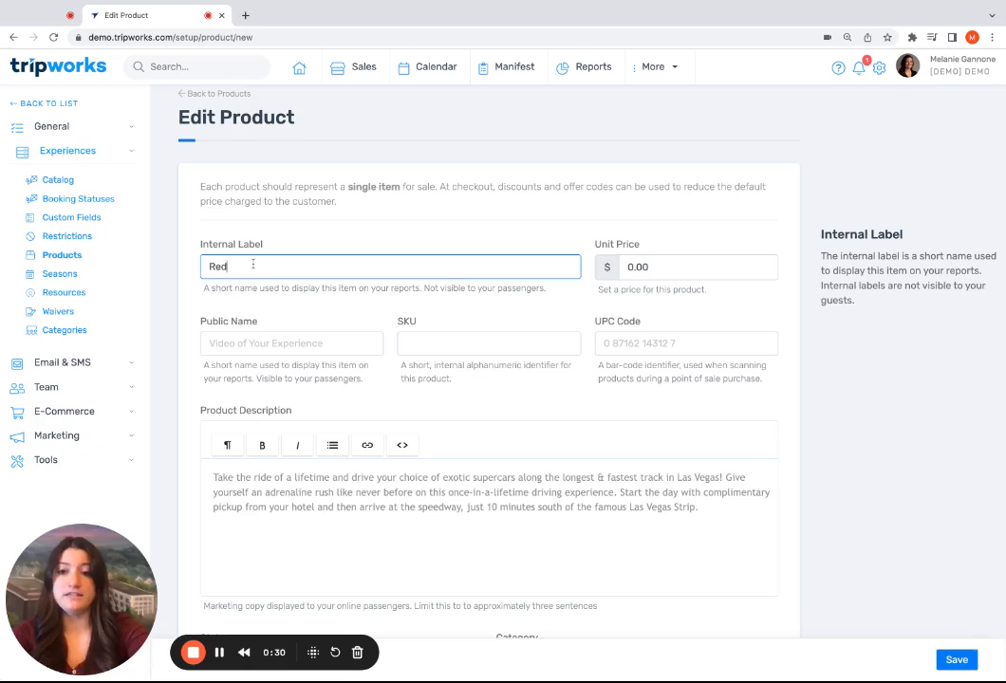
type(" T-Shirt")
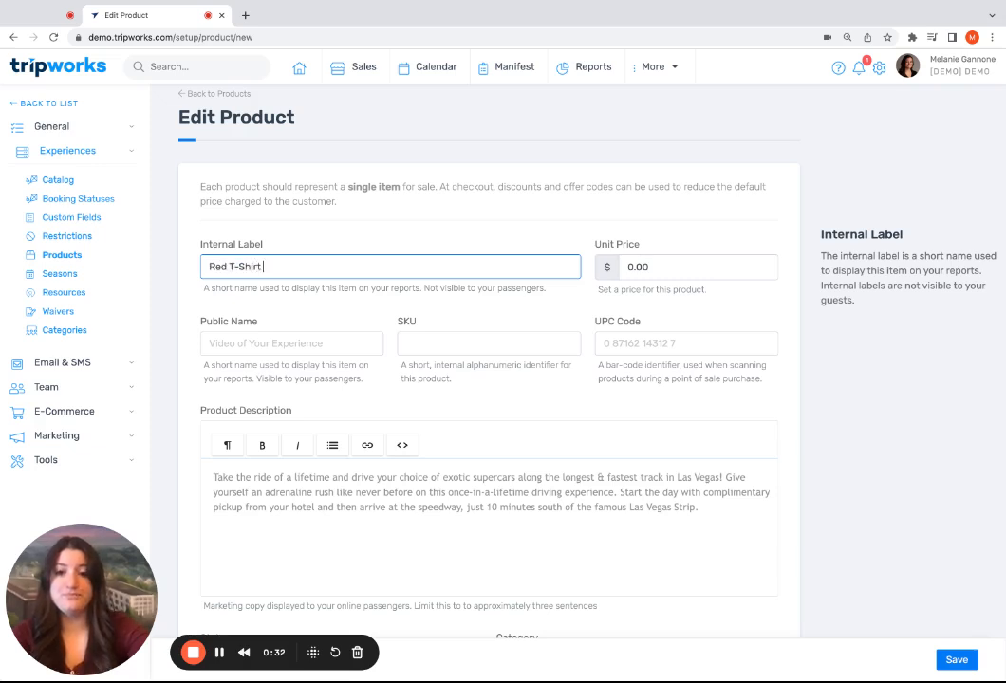
Reuse the internal label as the public name and extend it to "Mountainside Red T-Shirt"
triple_click(265, 267)
key("ctrl+c")
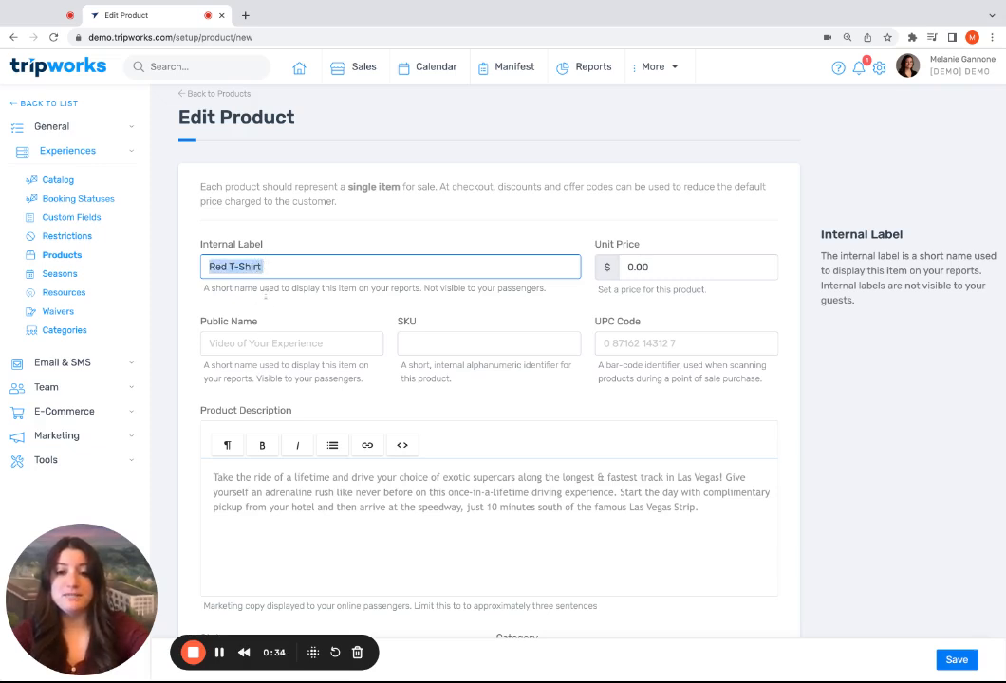
left_click(265, 343)
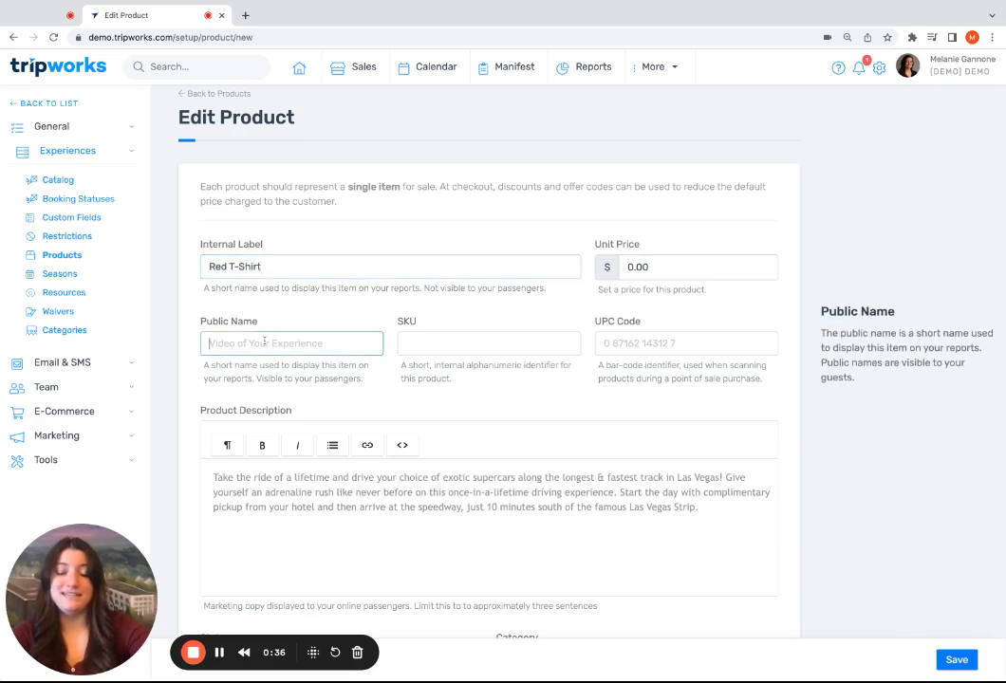
key("ctrl+v")
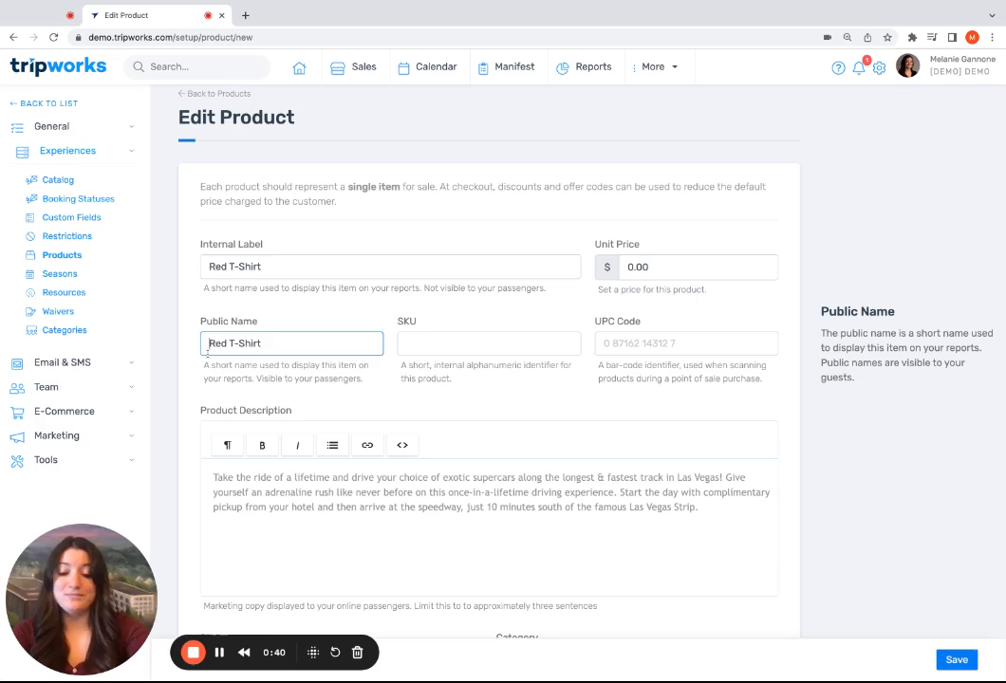
type("Mountainsode")
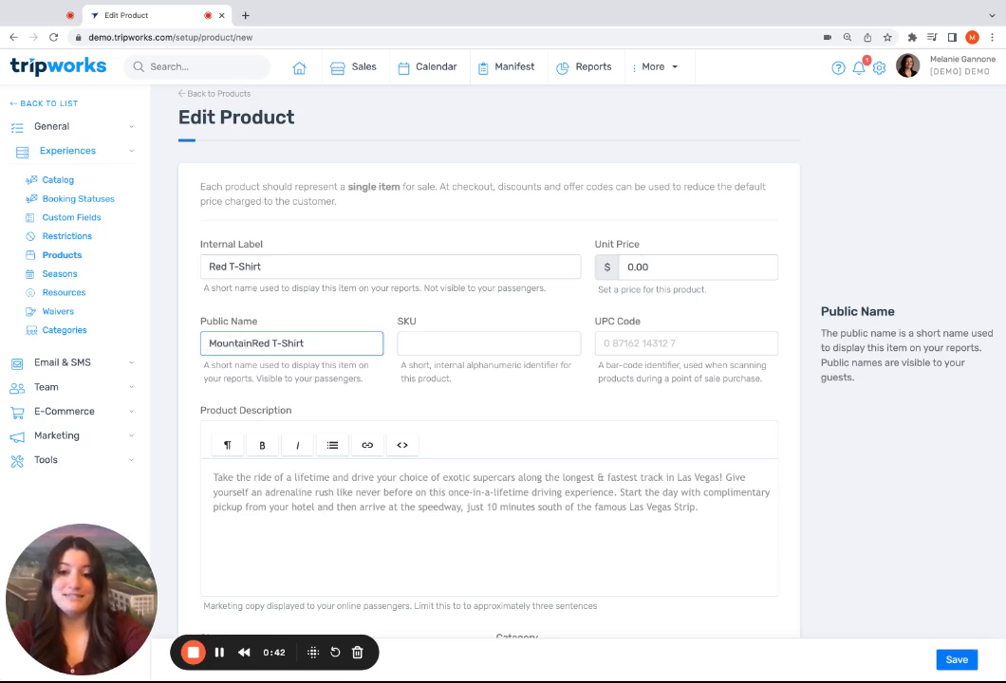
key("BackSpace")
key("BackSpace")
key("BackSpace")
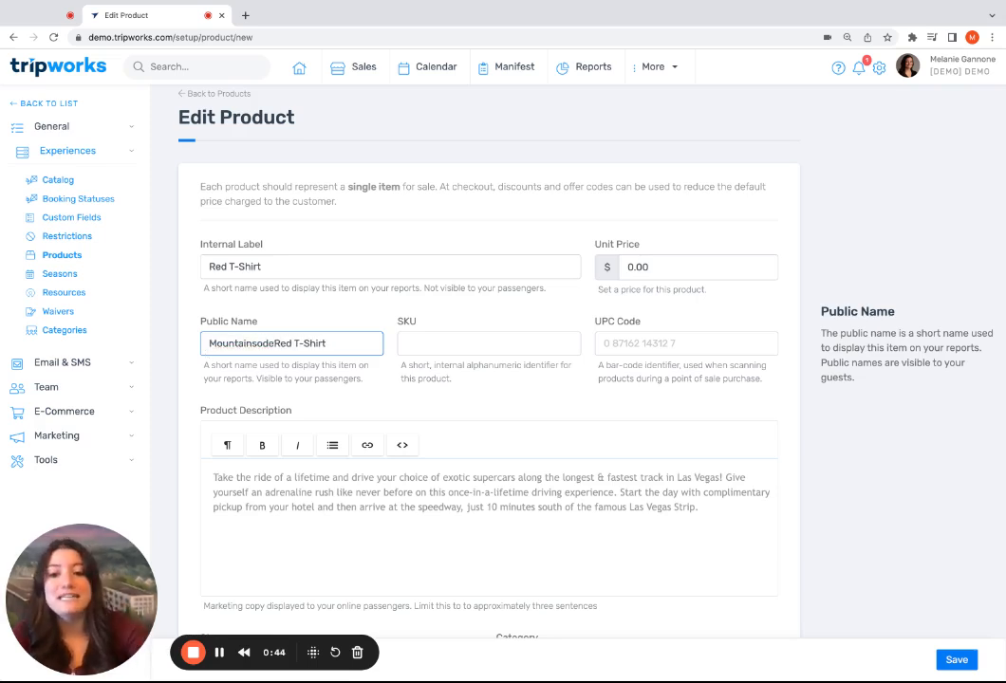
key("BackSpace")
type("ide")
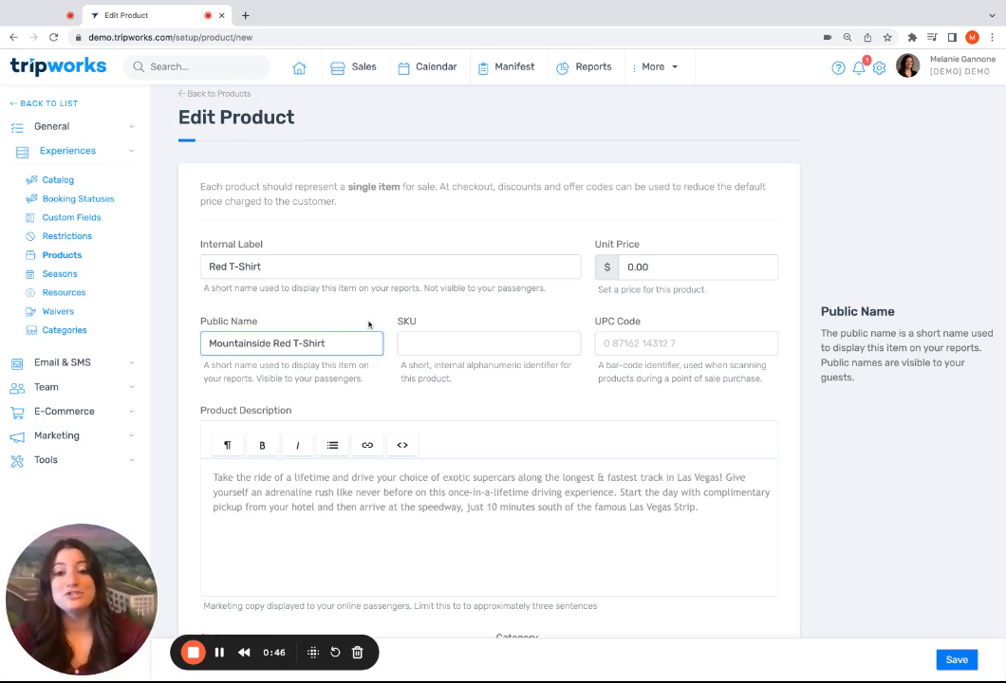
left_click(370, 326)
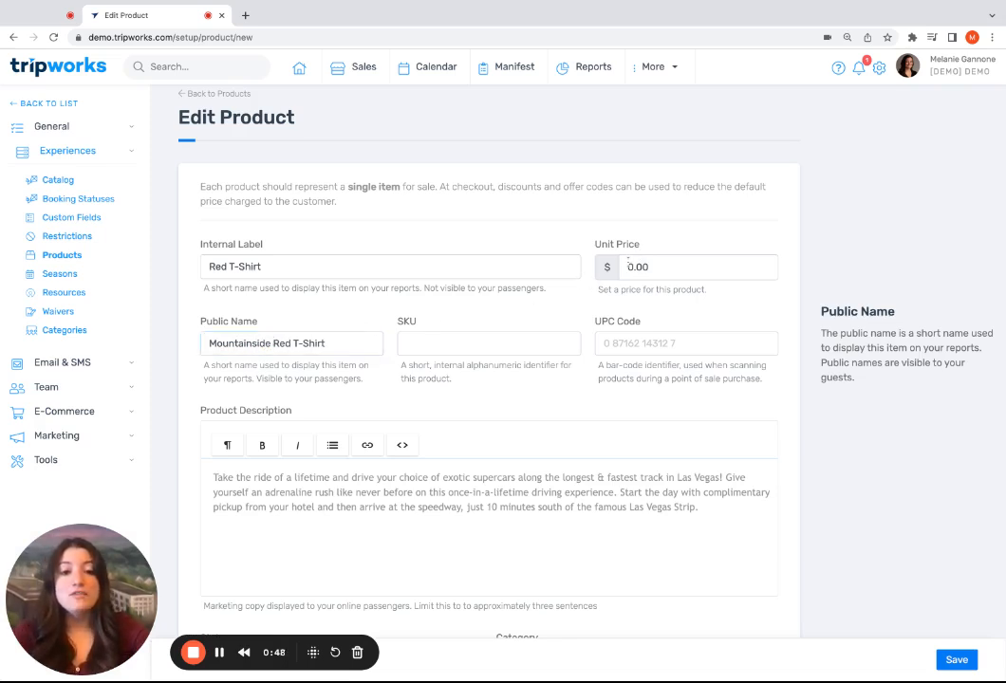
Set the product's unit price to $20.00
left_click(628, 267)
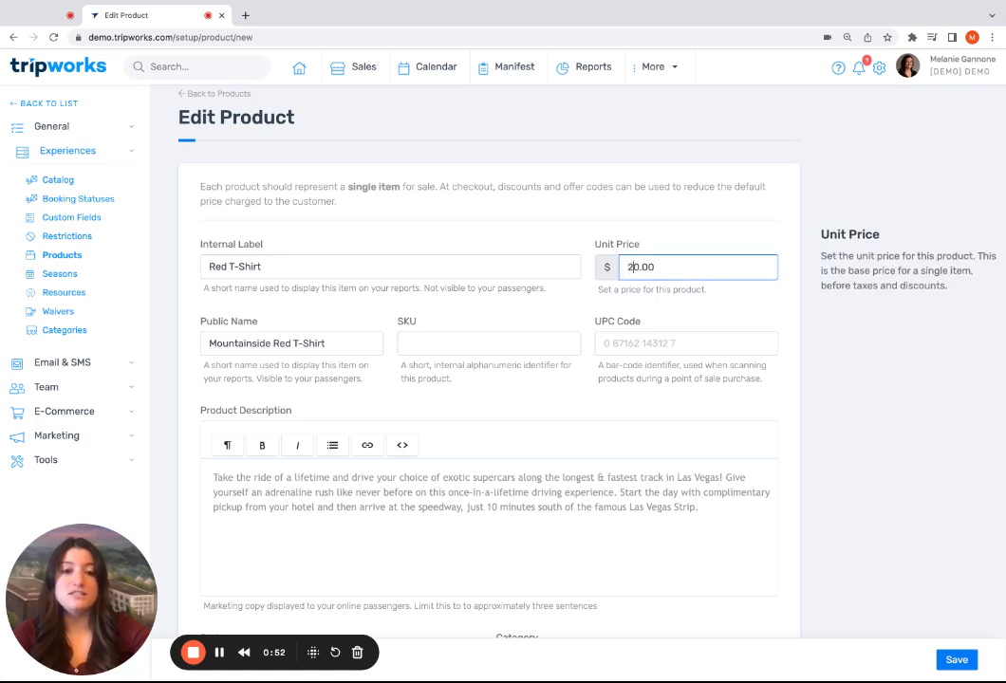
type("2")
left_click(644, 380)
Write the product description "Mountainside Red T-Shirt showing the hiking trail and mountain we're going on.", reusing the public name as its opening words
scroll(644, 384, "down", 1)
scroll(644, 384, "down", 2)
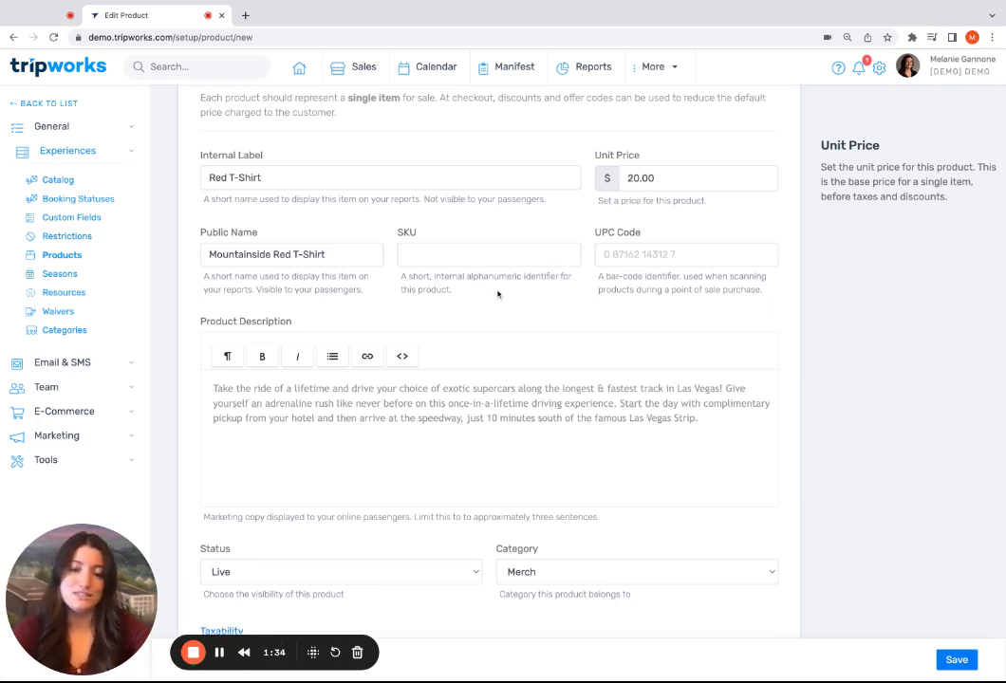
scroll(380, 389, "down", 1)
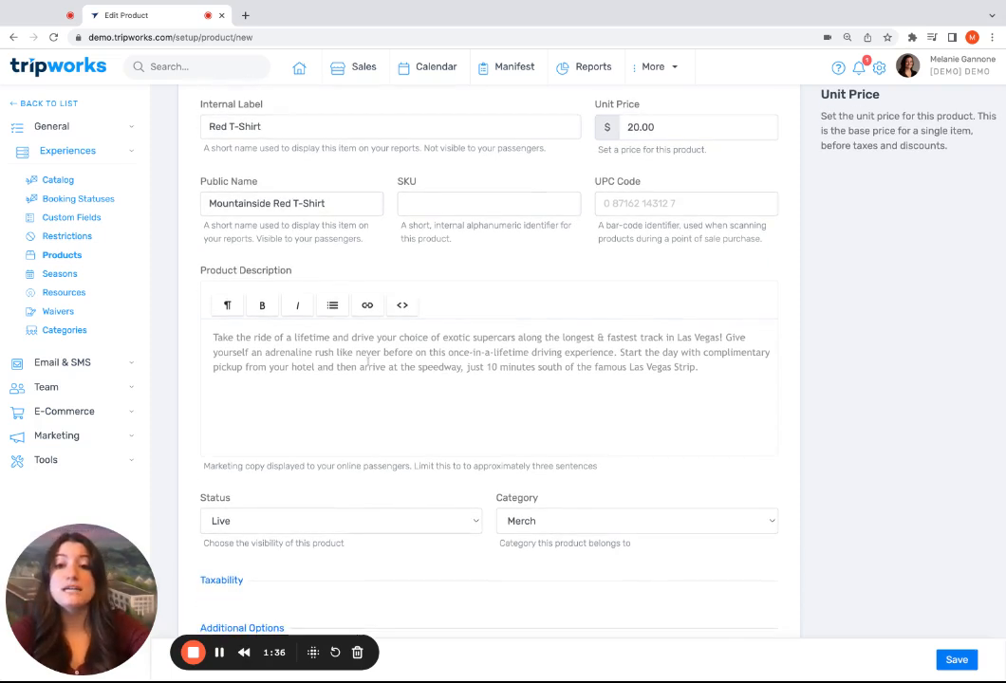
left_click(366, 361)
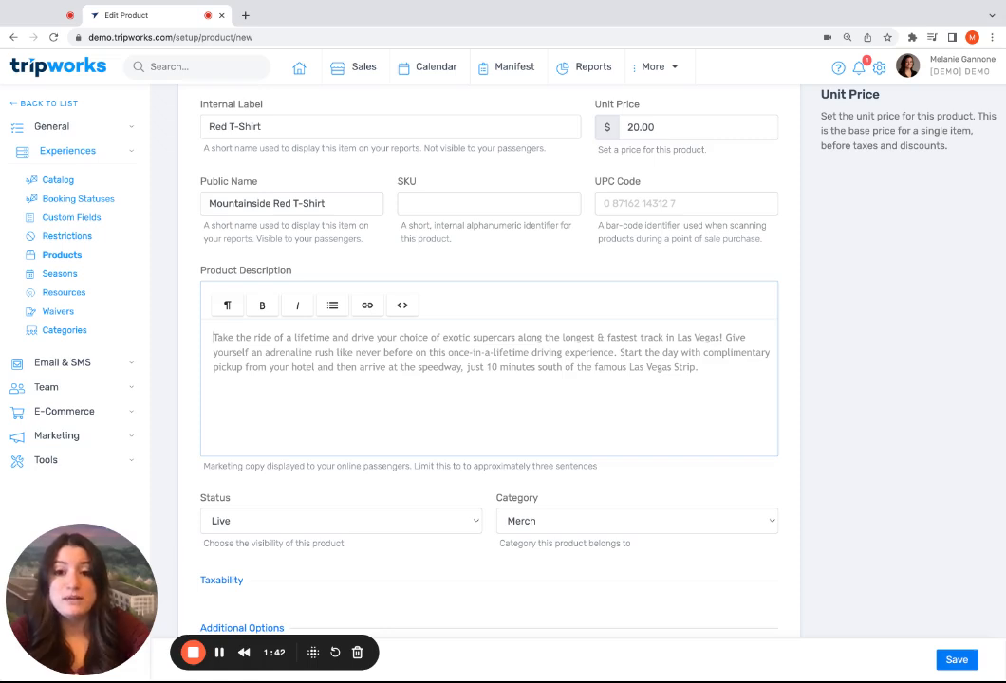
left_click_drag(326, 203, 207, 203)
key("ctrl+c")
left_click(294, 361)
key("ctrl+a")
key("ctrl+v")
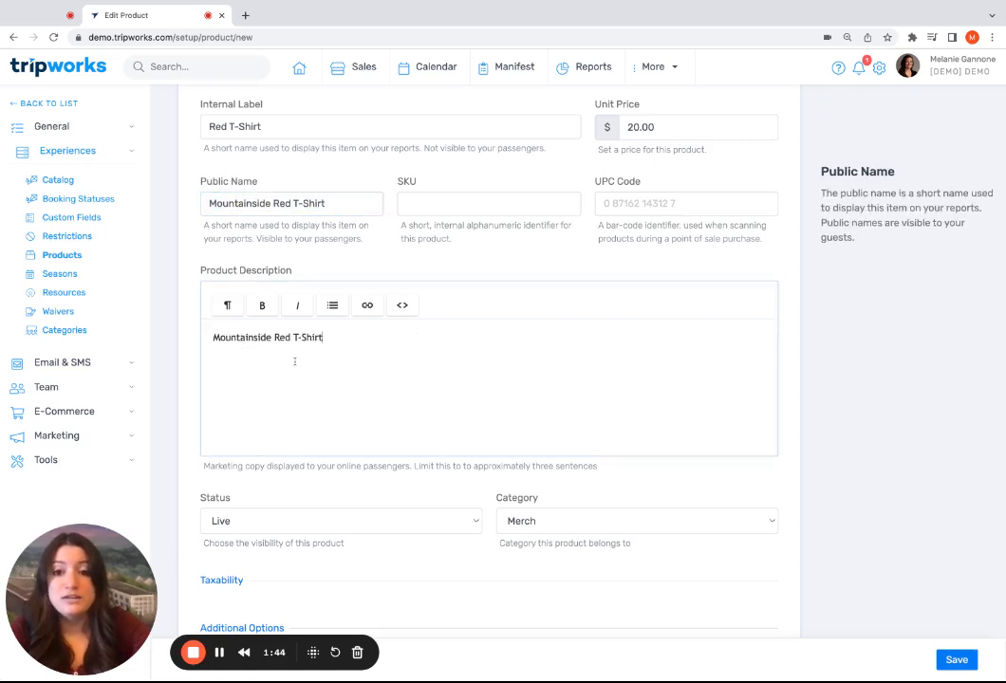
type("s")
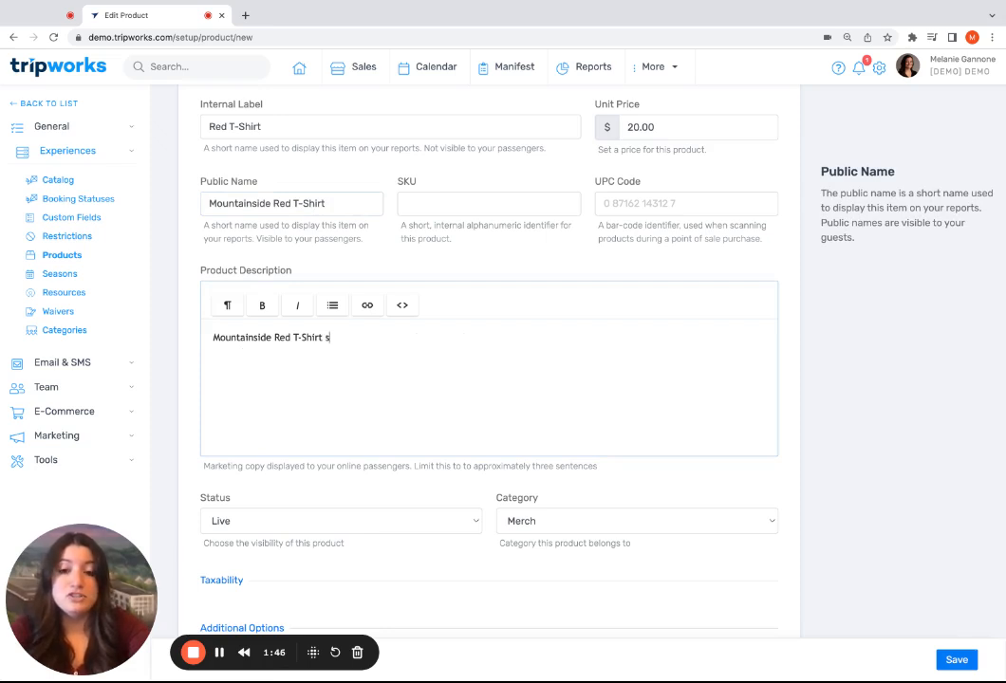
type("howing the hiking ")
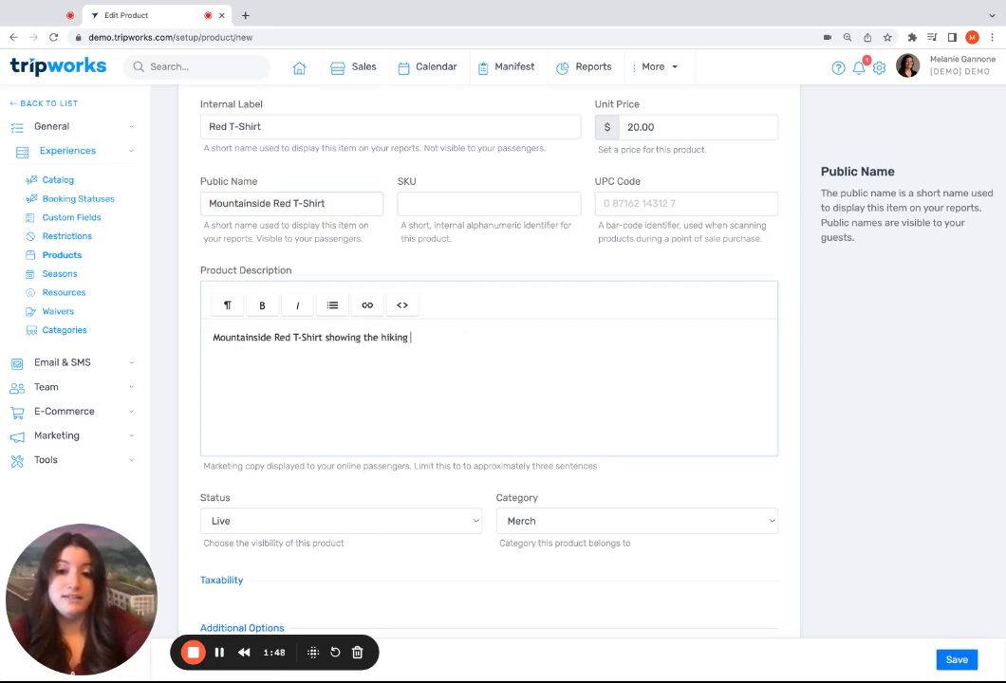
type("trail")
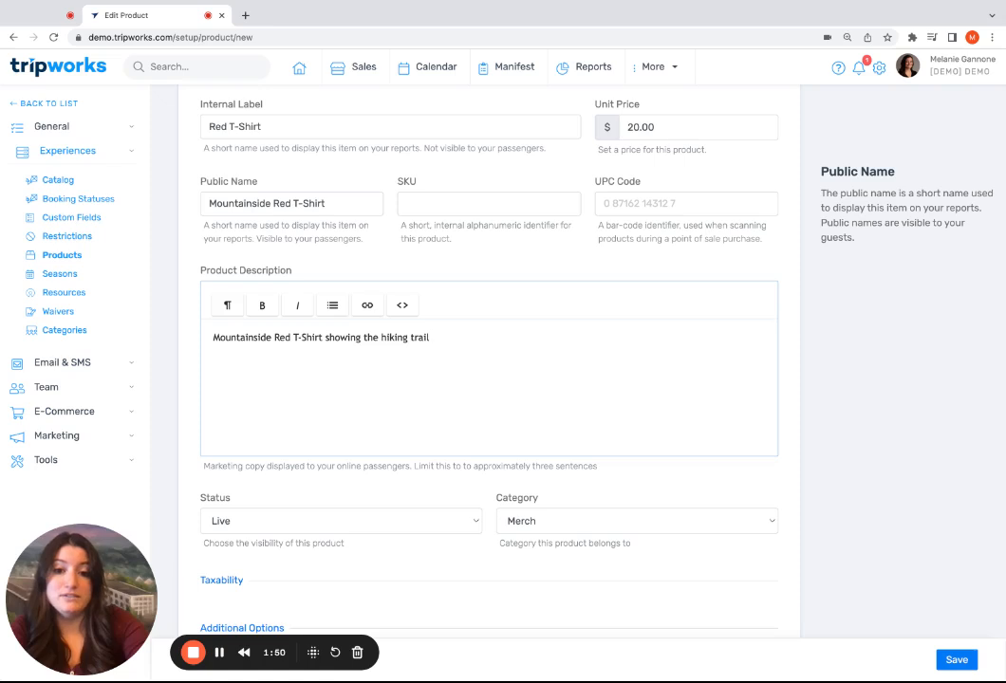
type(" and mountain we")
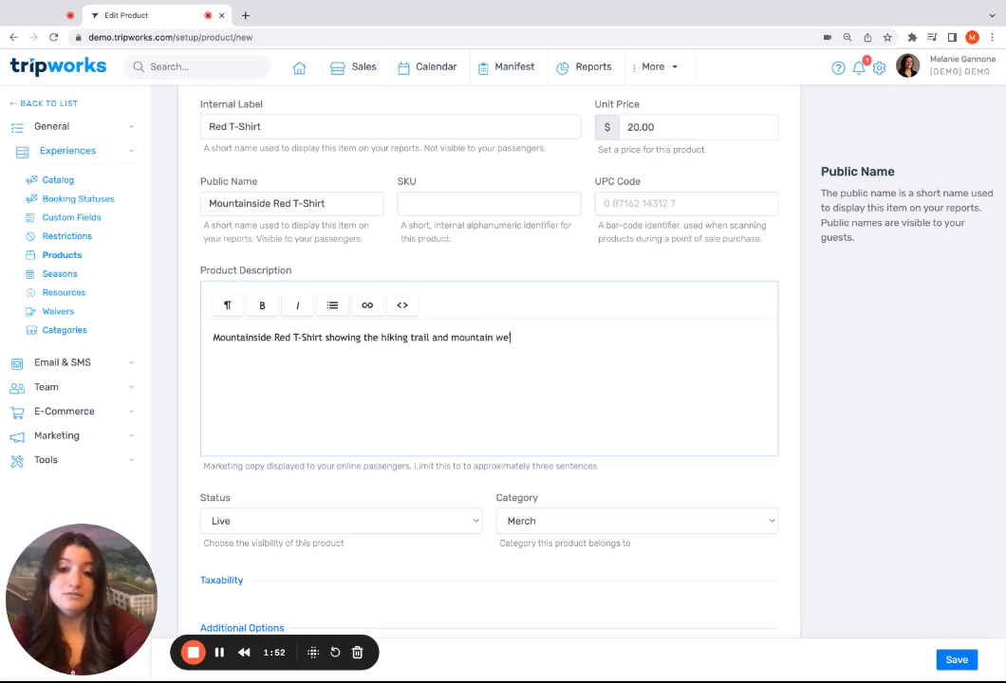
type("'re going on.")
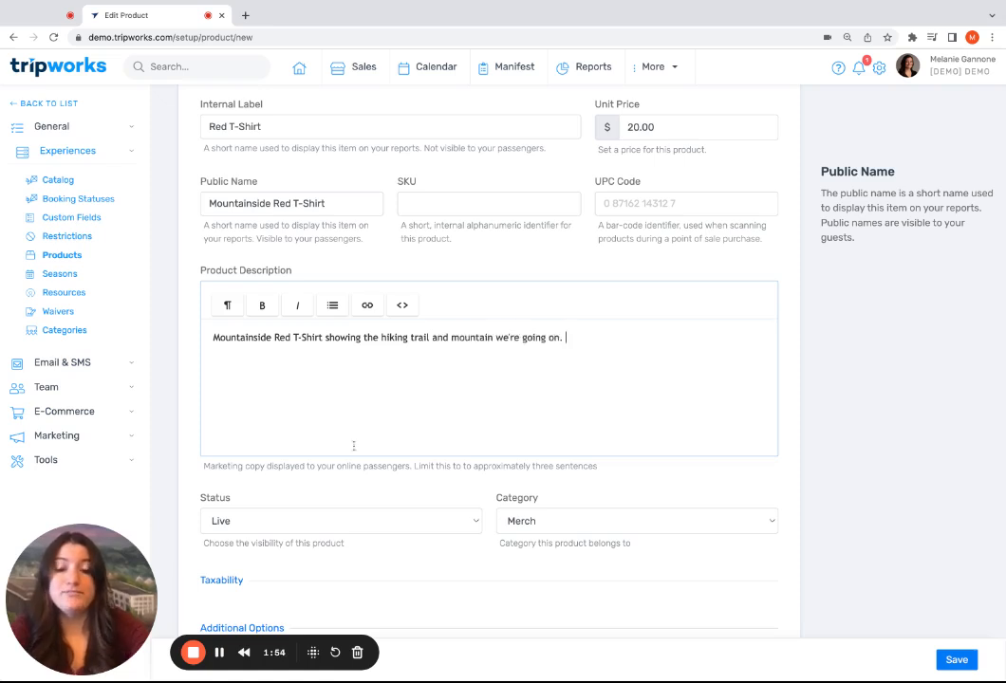
Check the product's status and category choices, keeping Live and Merch
scroll(370, 499, "down", 1)
scroll(370, 499, "down", 2)
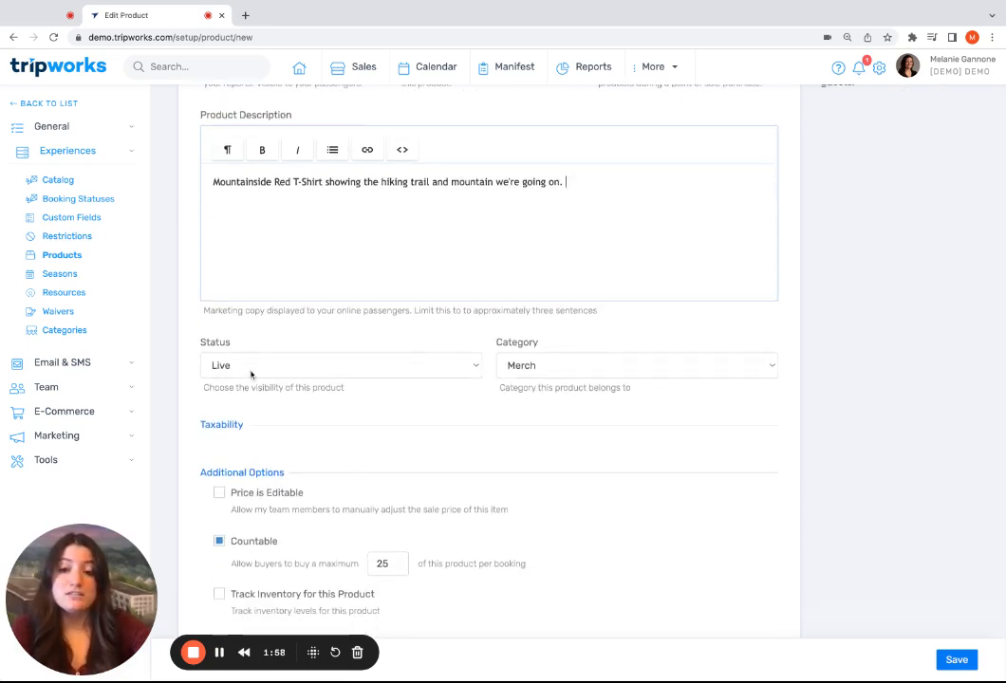
left_click(252, 374)
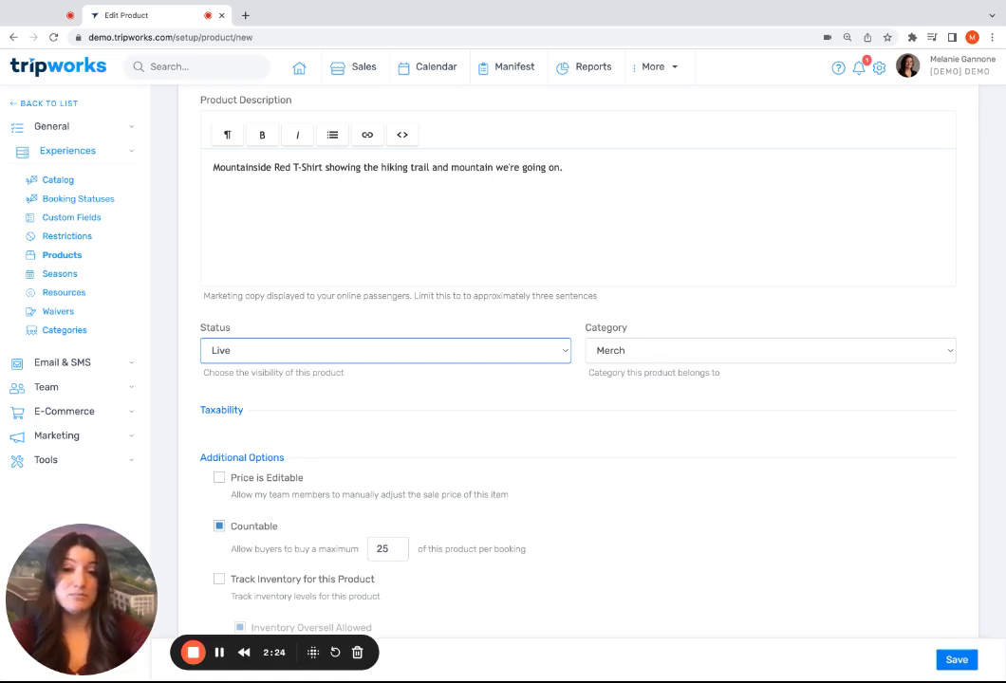
left_click(770, 351)
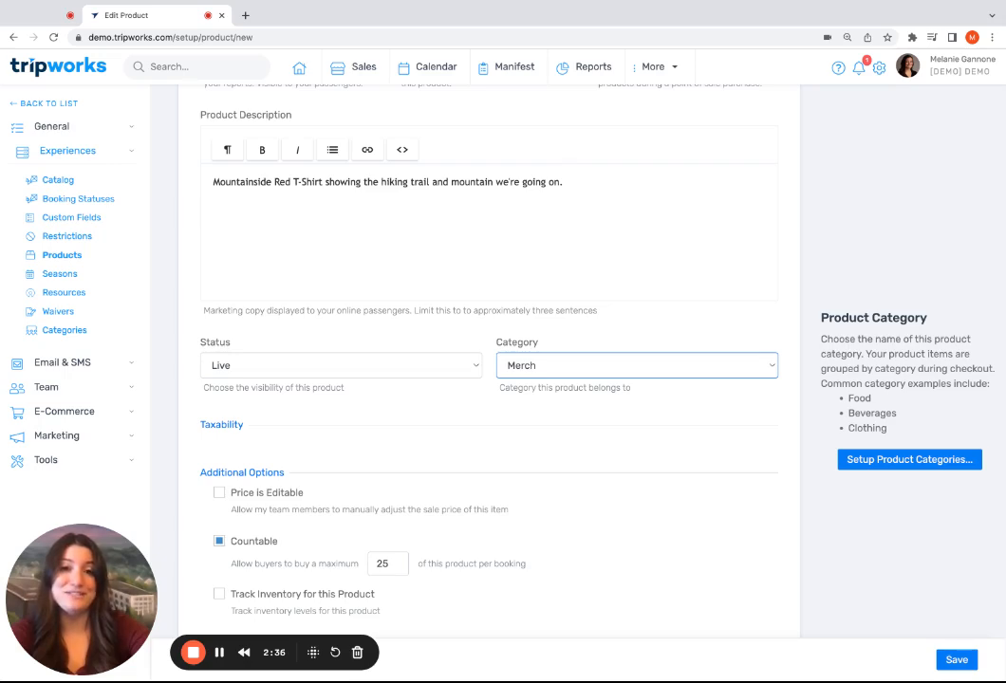
scroll(474, 446, "down", 2)
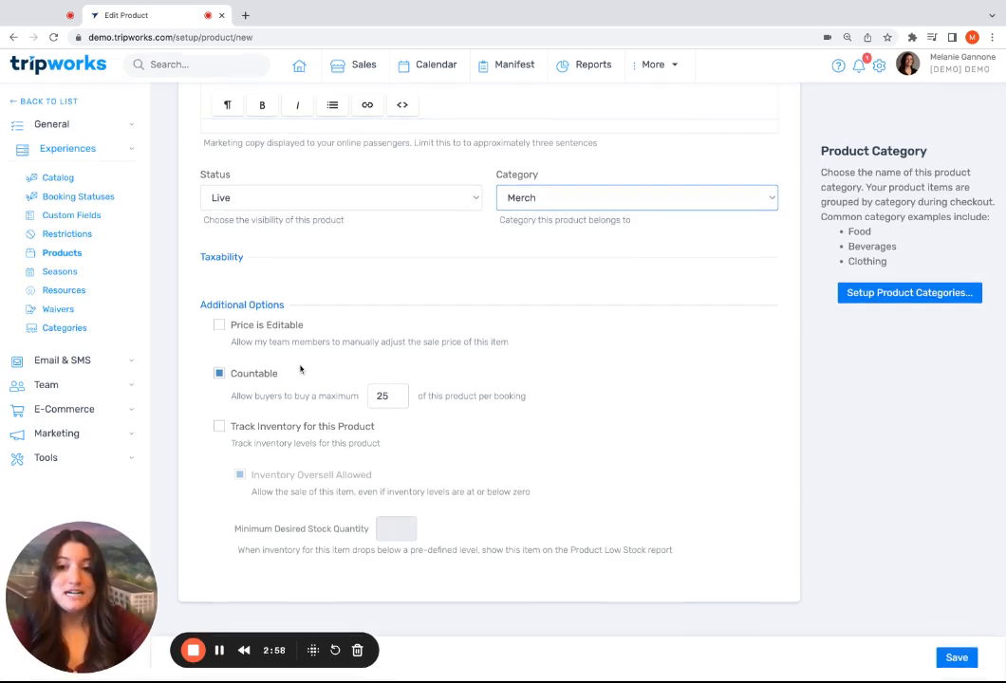
left_click(221, 328)
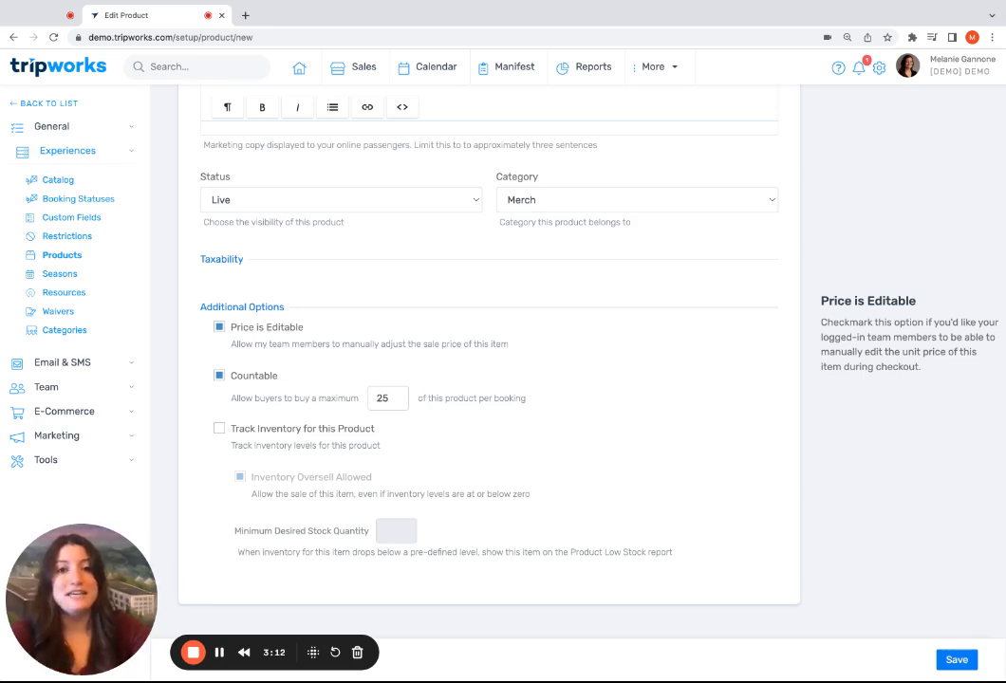
left_click(220, 328)
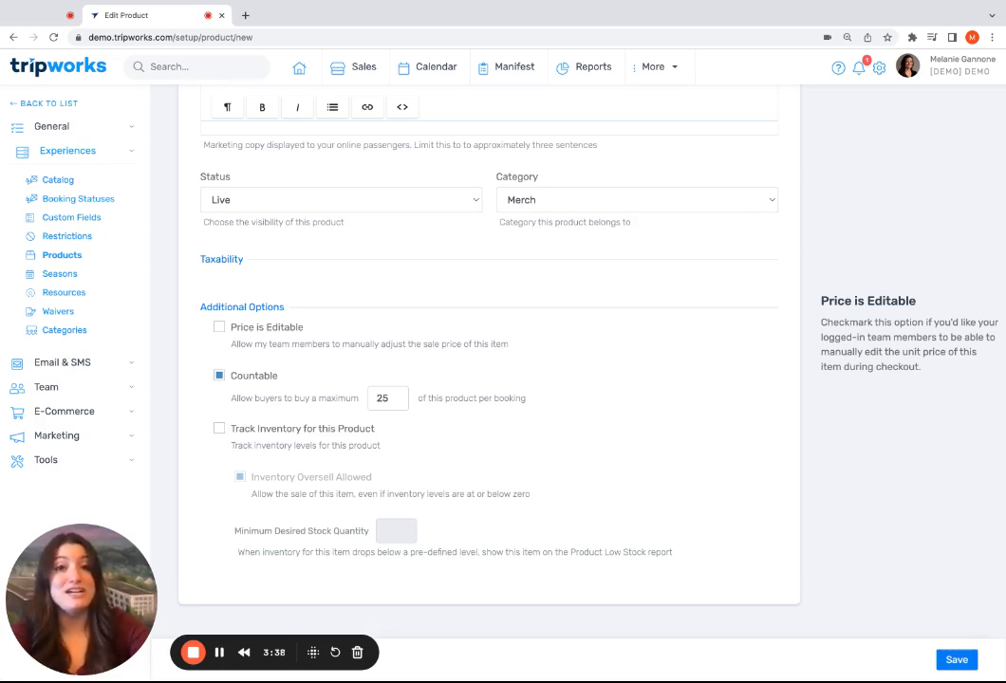
Limit buyers to a maximum of 5 of this product per booking and enable inventory tracking for it
left_click(380, 397)
key("BackSpace")
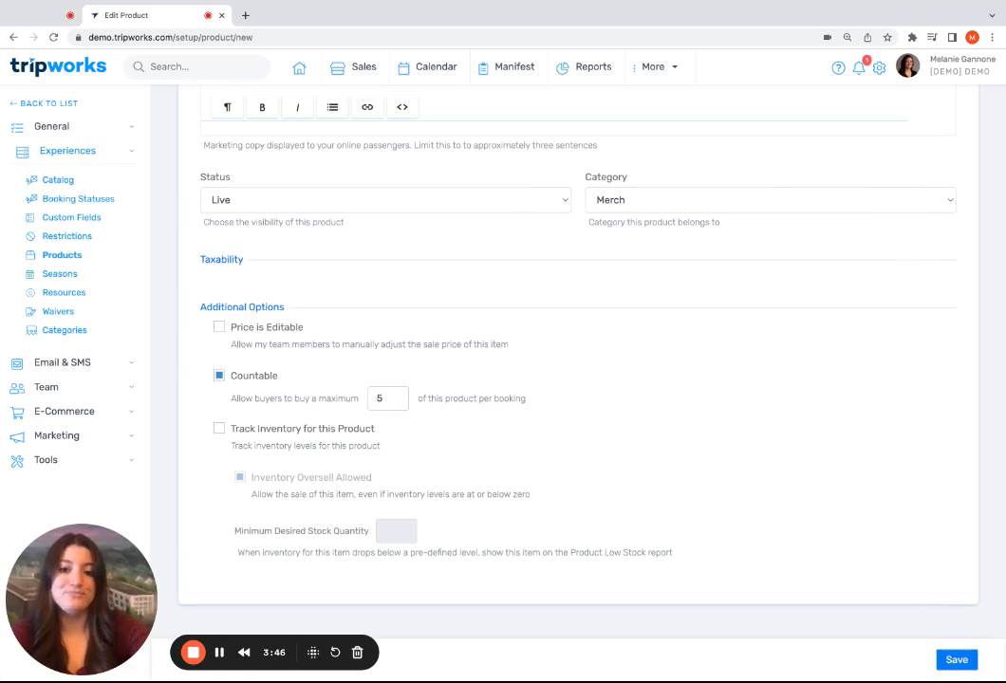
left_click(219, 446)
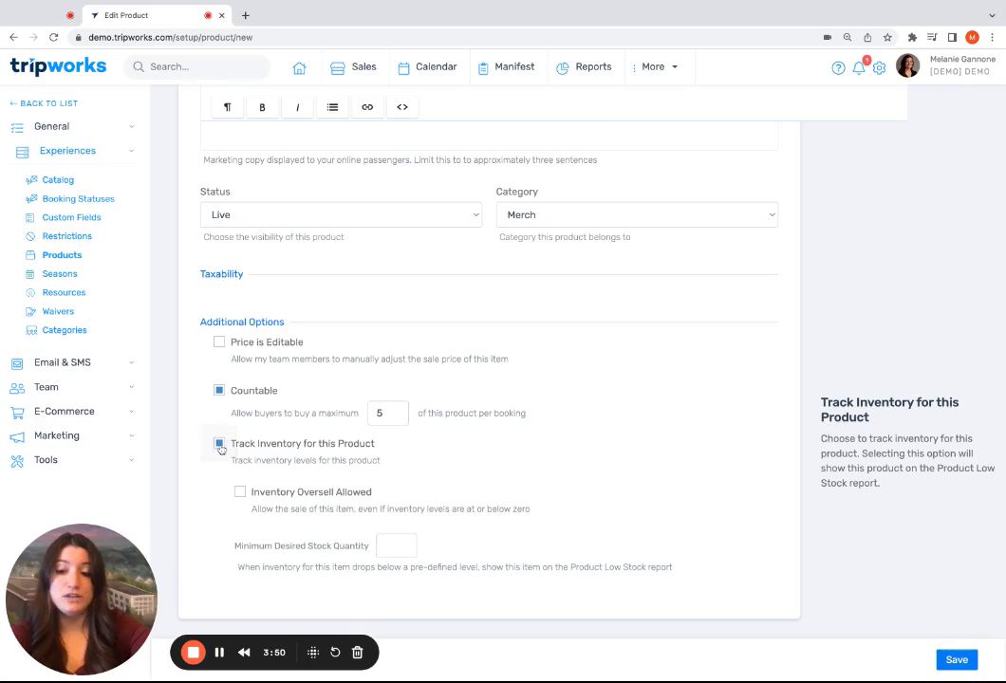
scroll(464, 501, "down", 1)
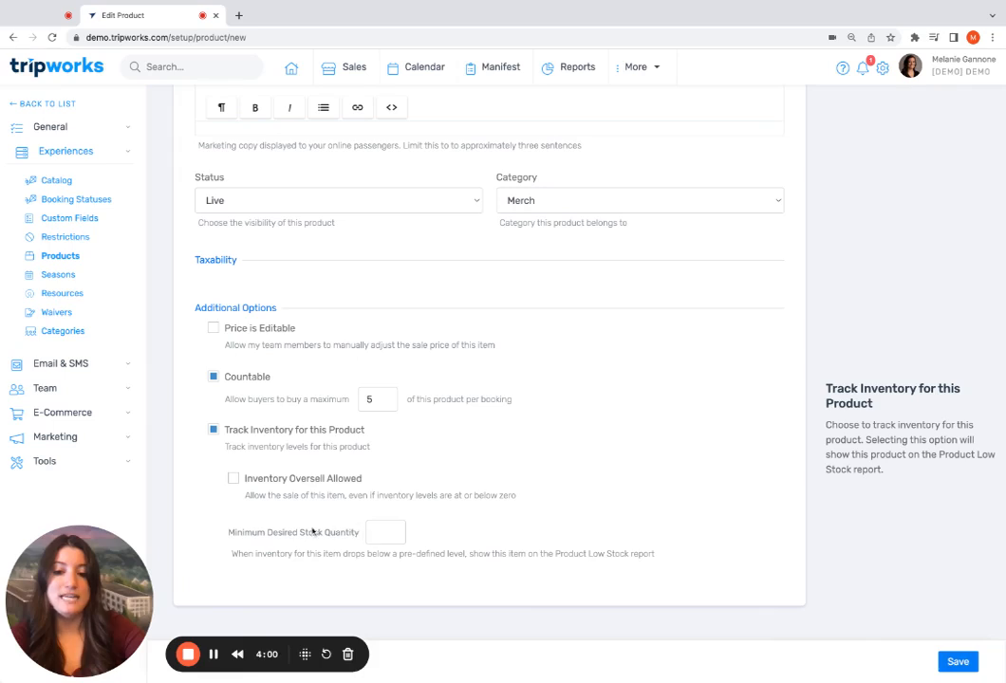
Set the minimum desired stock quantity to 10 and save the product
left_click(379, 534)
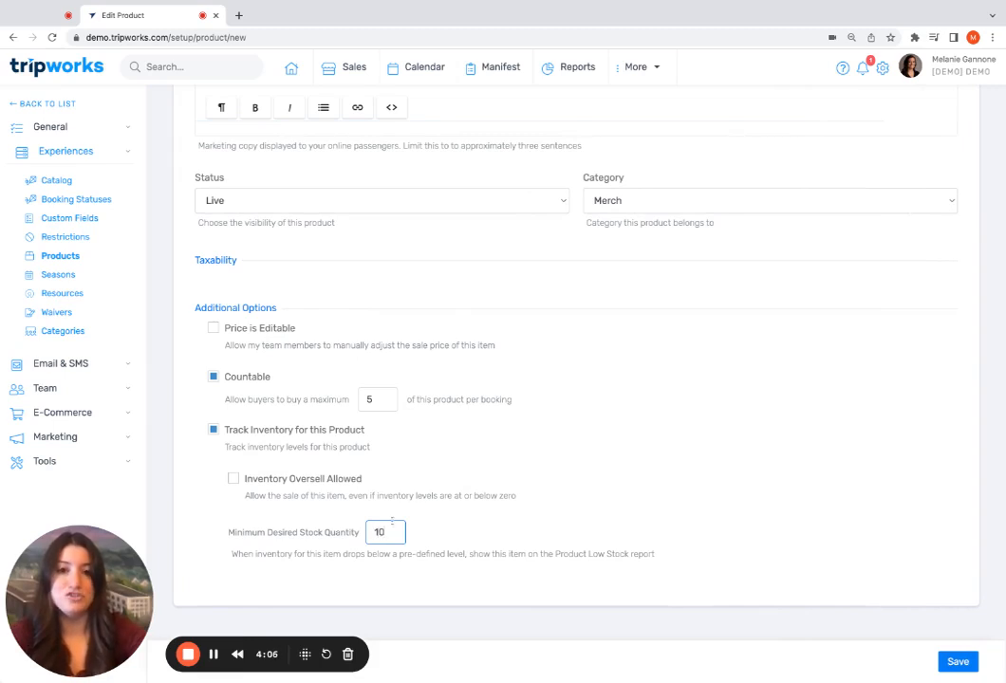
left_click(436, 524)
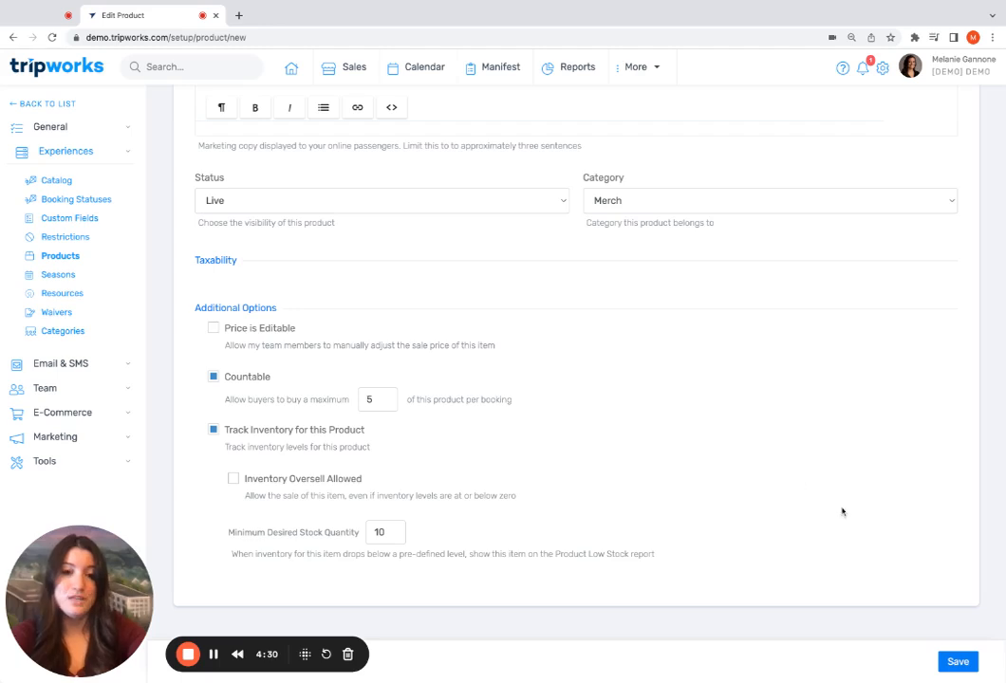
scroll(805, 321, "up", 5)
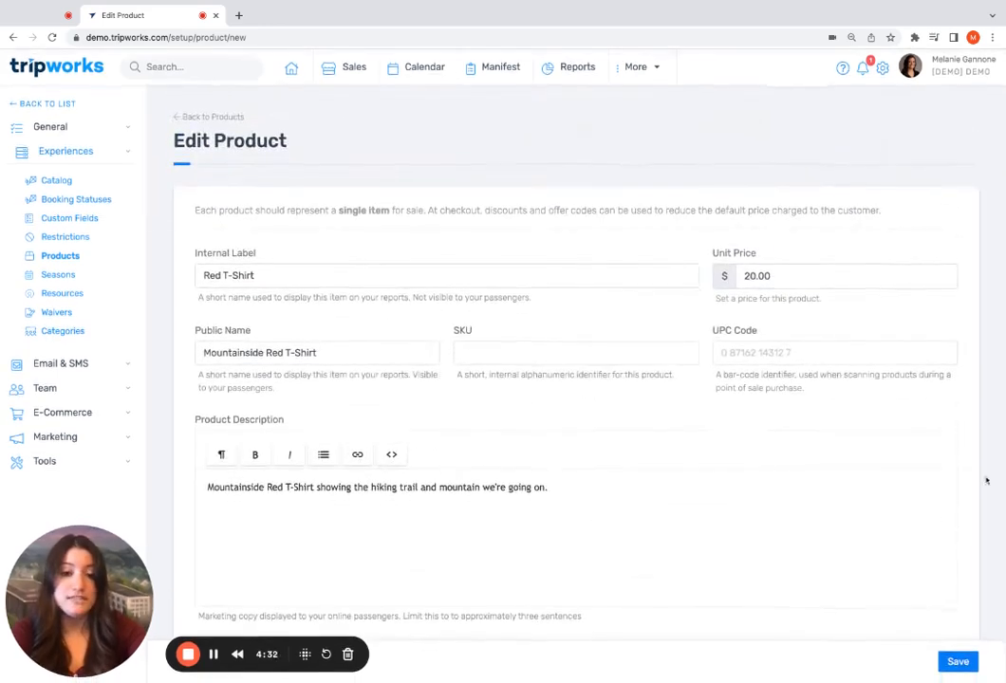
left_click(958, 663)
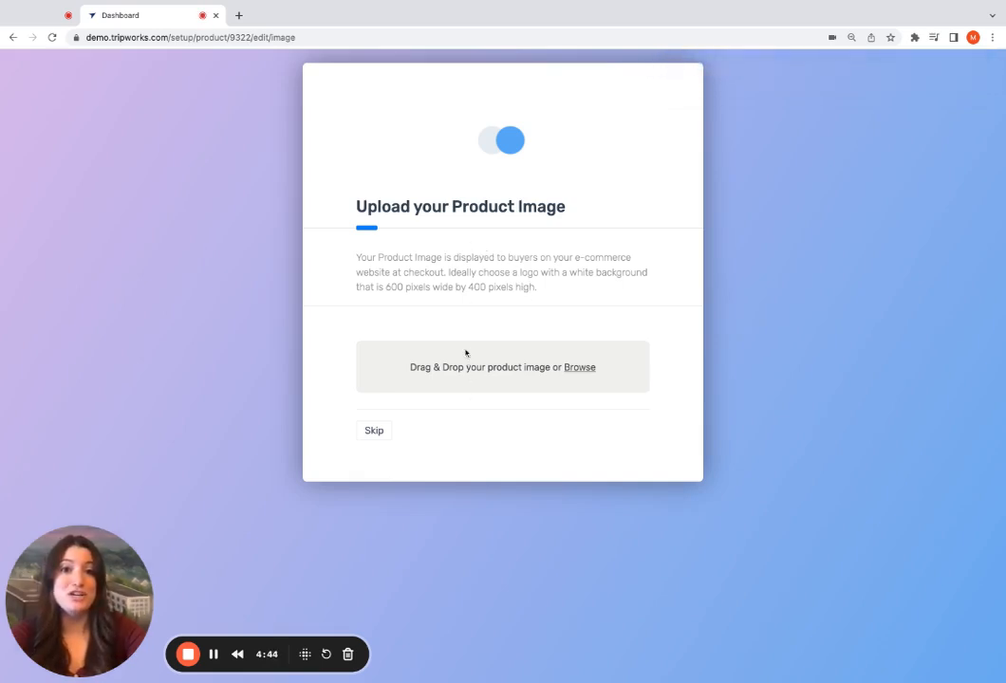
Skip the product image upload and review the saved Red T-Shirt product's settings
left_click(376, 432)
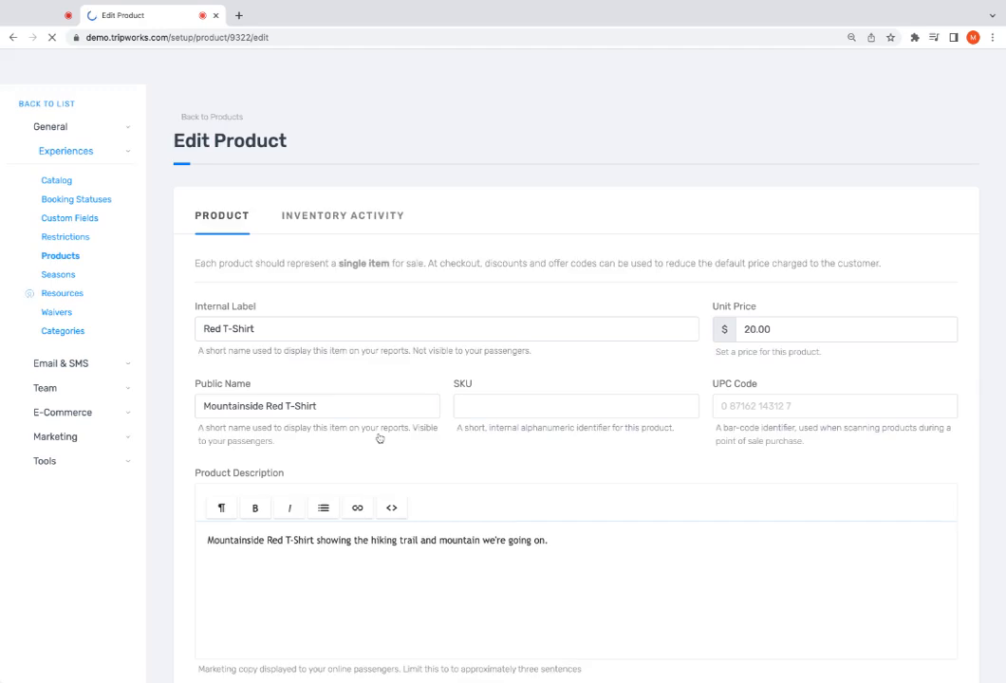
scroll(507, 441, "down", 1)
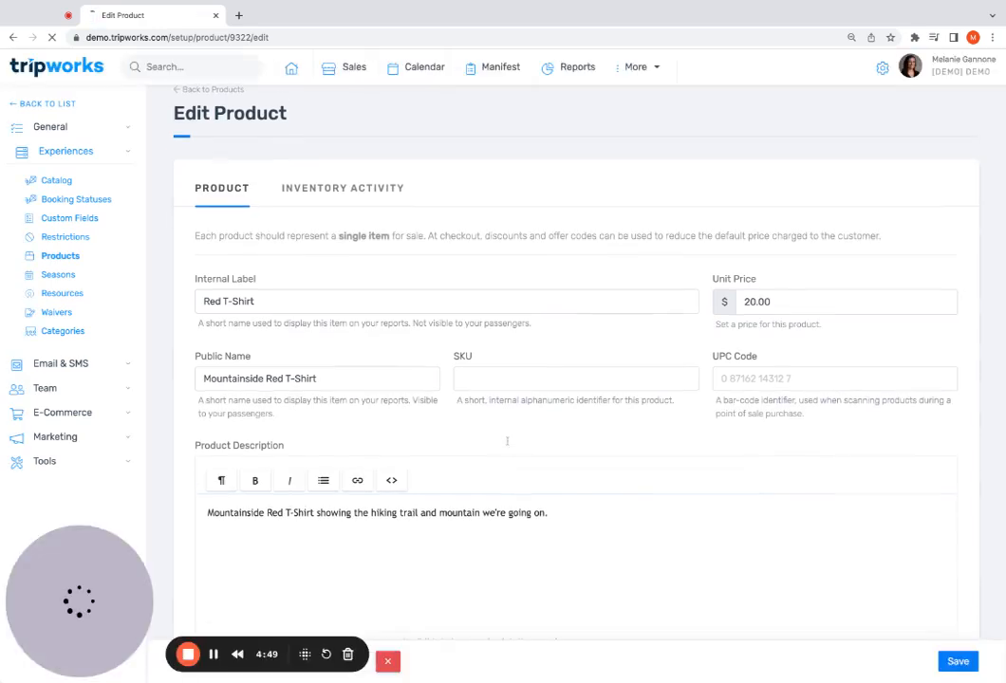
scroll(507, 441, "down", 15)
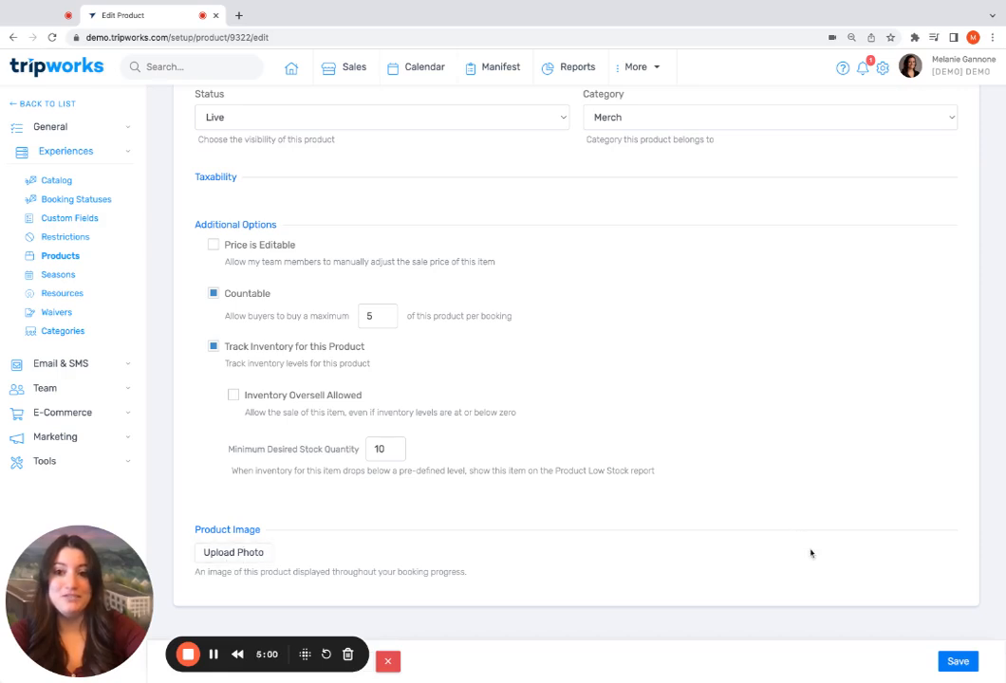
Return to the product list and search it for "red"
left_click(72, 258)
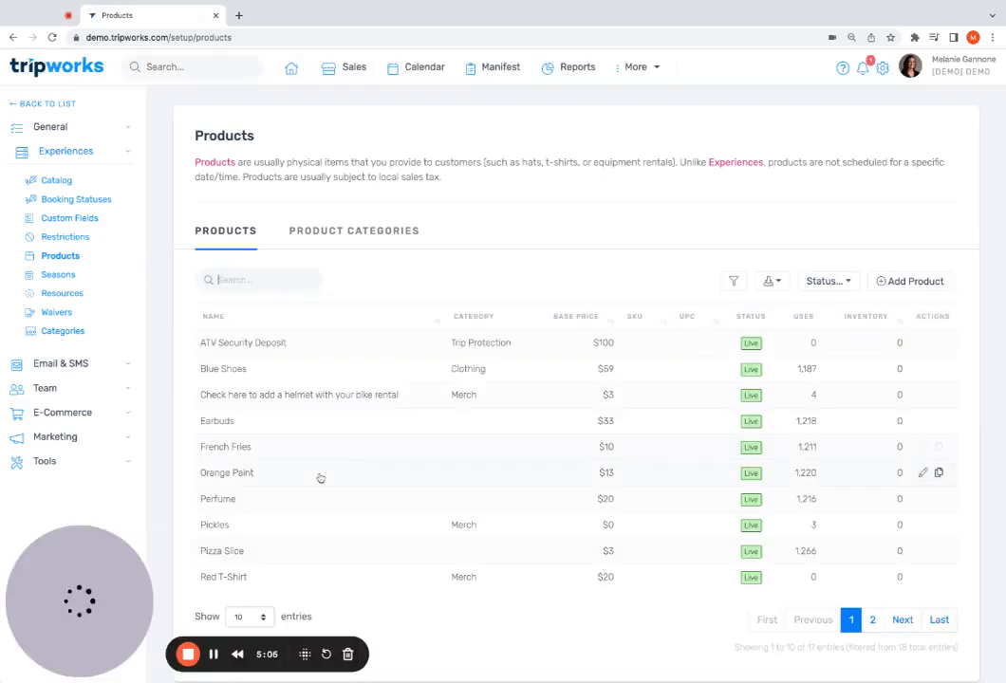
left_click(258, 274)
type("red")
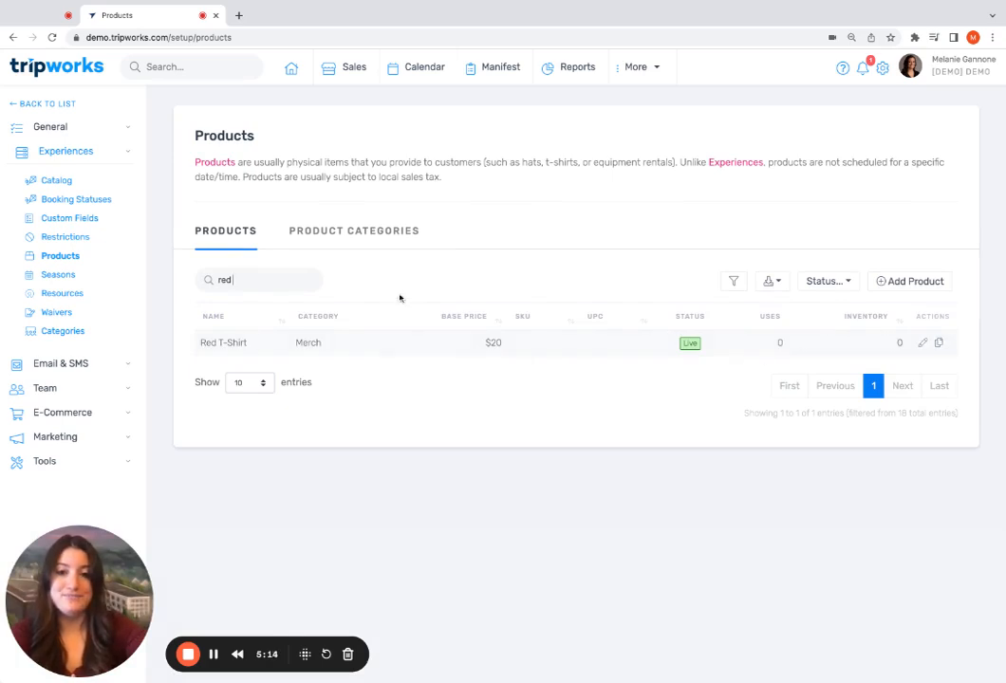
Create a product category named "T-Shirts" that includes the Red T-Shirt product, and save it
left_click(363, 236)
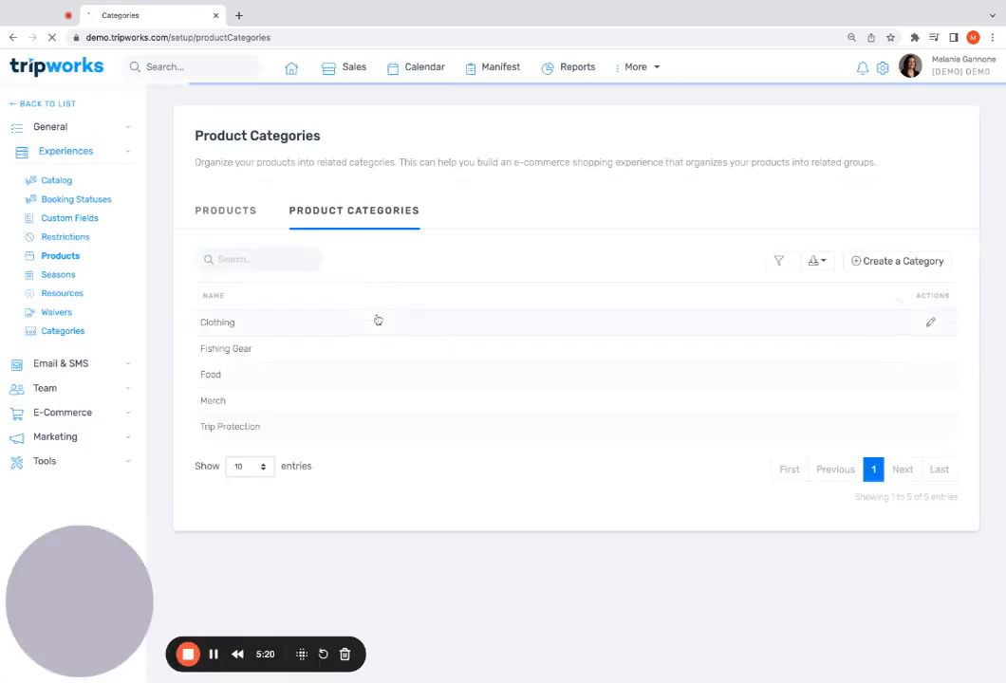
left_click(869, 264)
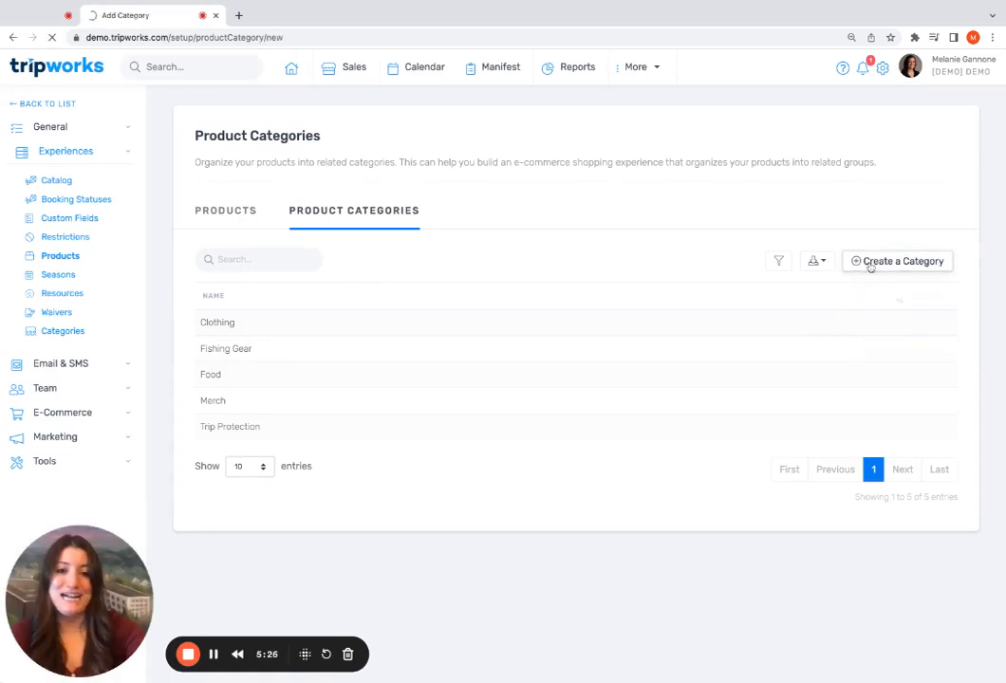
scroll(678, 323, "down", 1)
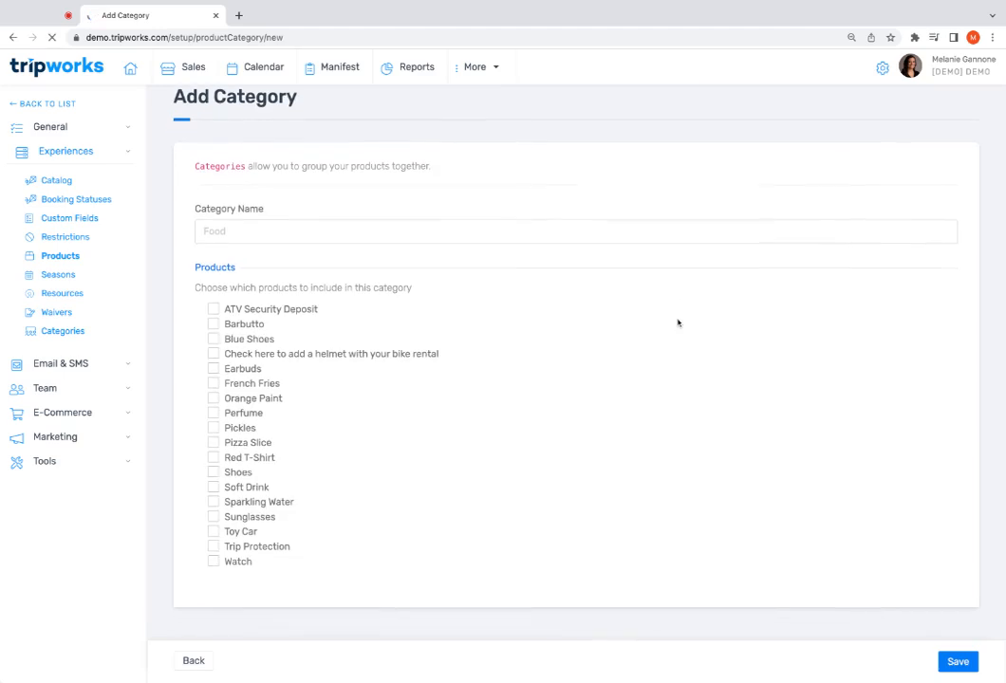
left_click(283, 229)
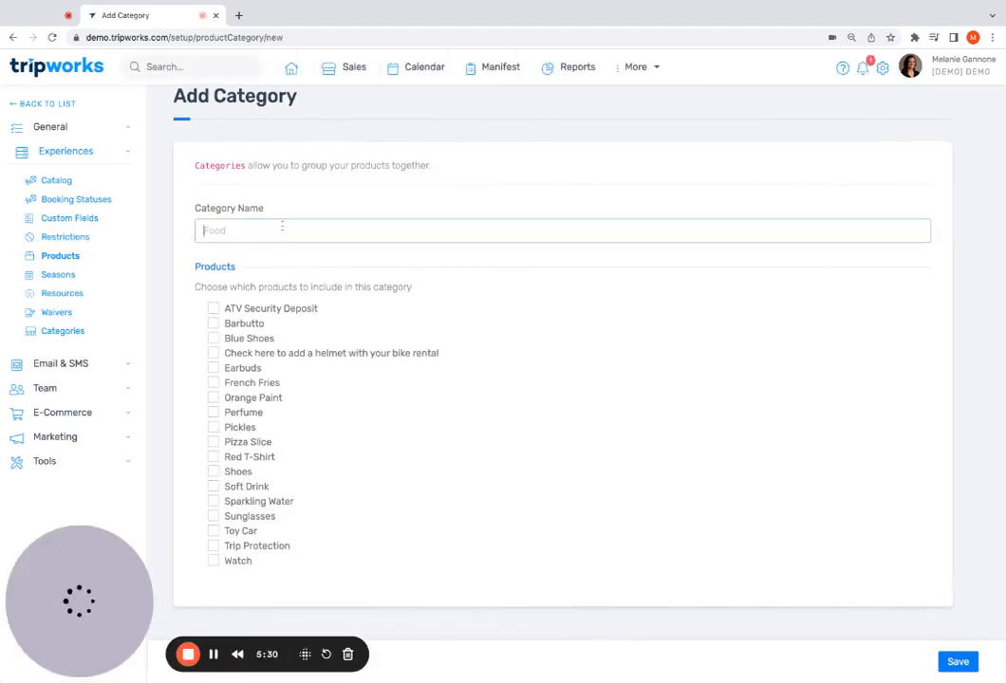
type("T-Shirts")
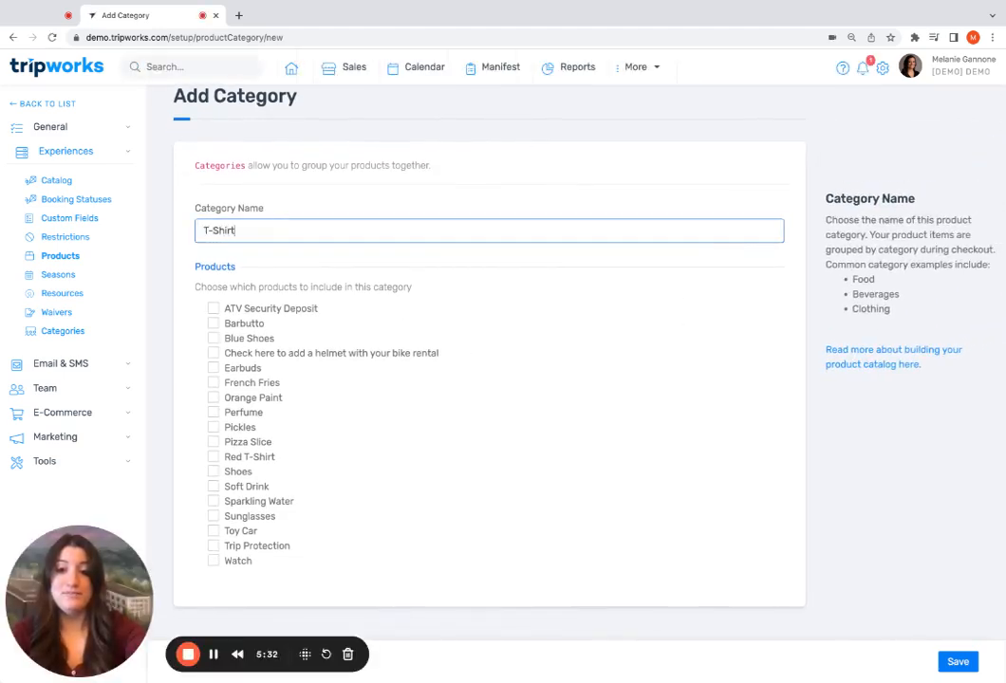
left_click(218, 458)
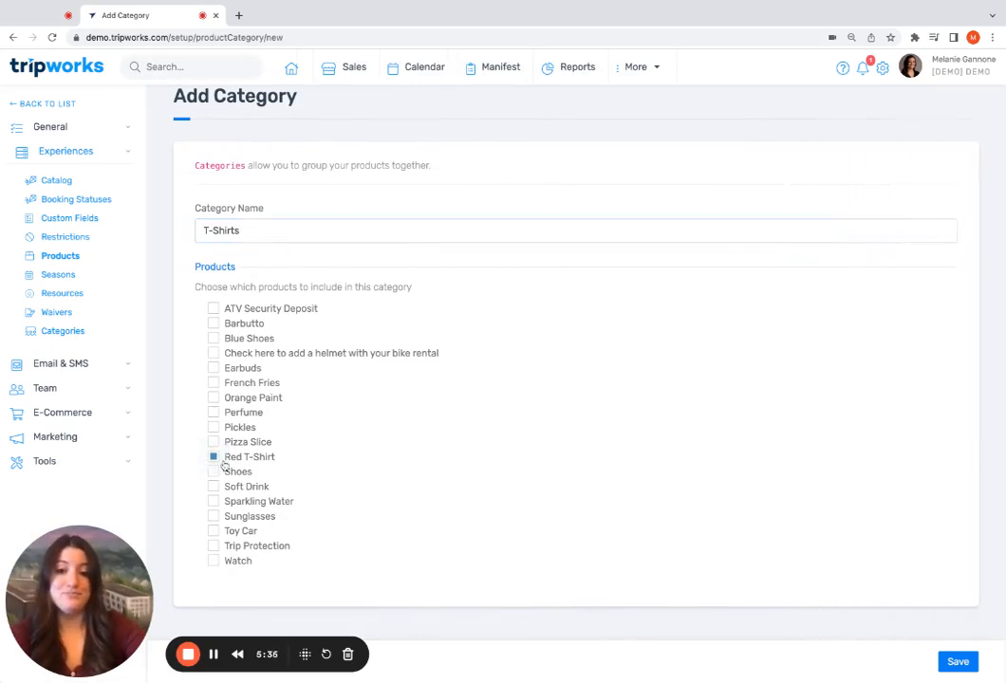
left_click(956, 664)
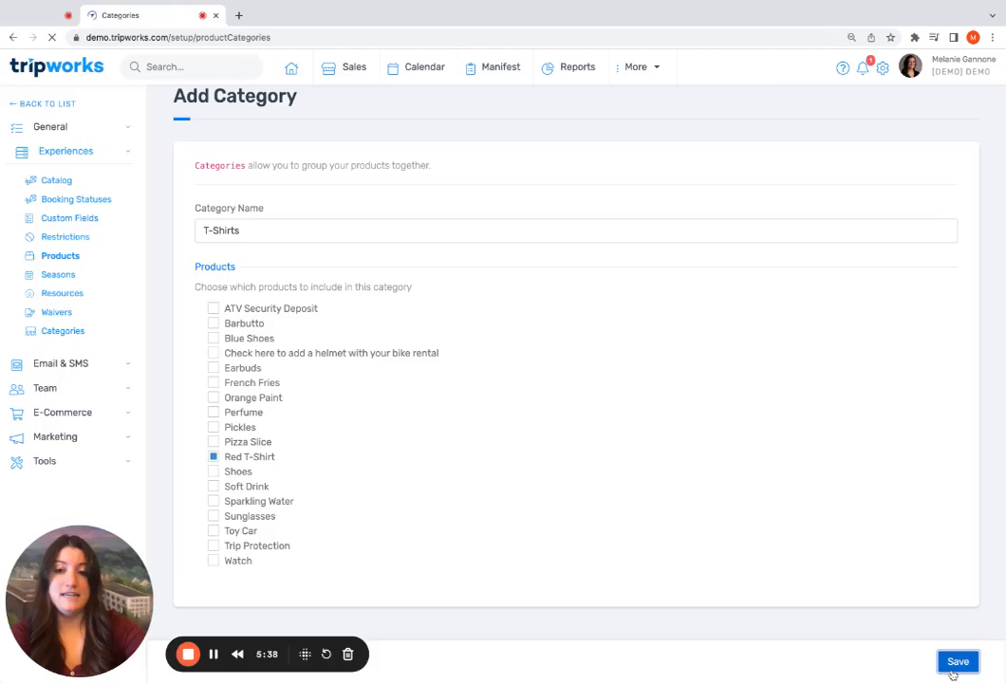